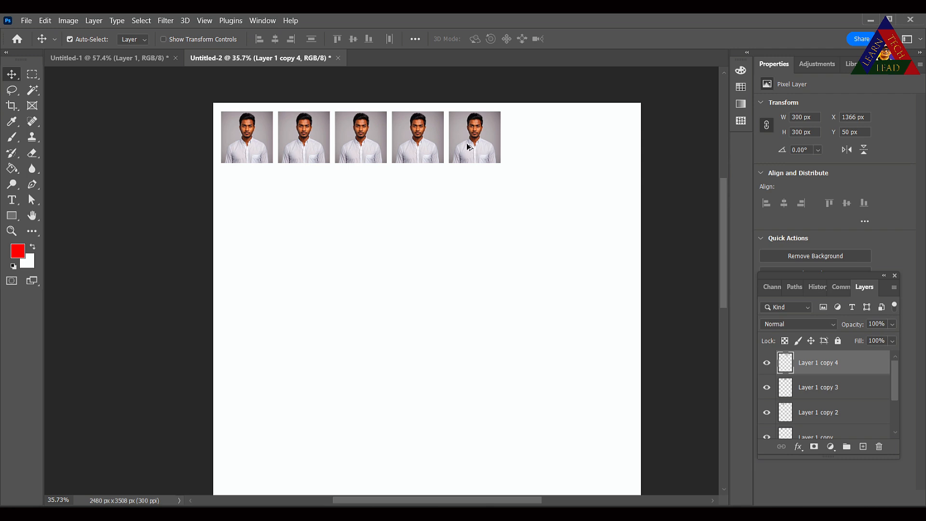
- Duplicate the passport photos to build two rows of seven across the top of the sheet
left_click_drag(469, 147, 585, 147)
left_click_drag(249, 173, 550, 145)
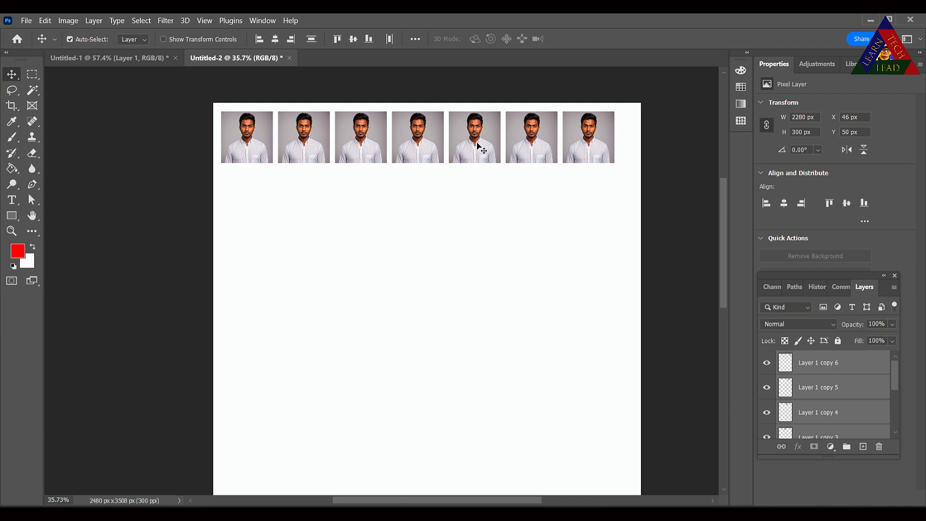
left_click_drag(464, 149, 475, 213)
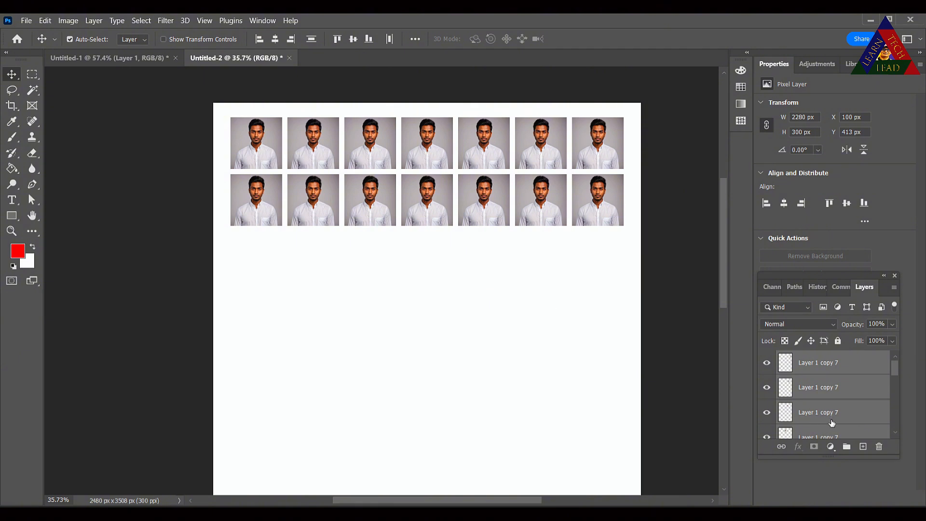
- On a new layer, paint a red cross over the photo rows with the Brush tool
left_click(863, 446)
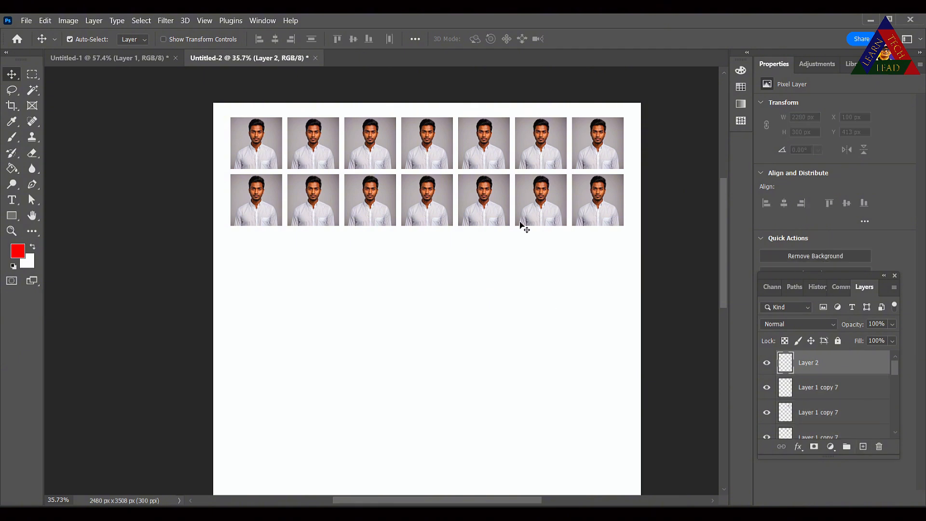
left_click(12, 138)
left_click_drag(320, 268, 525, 102)
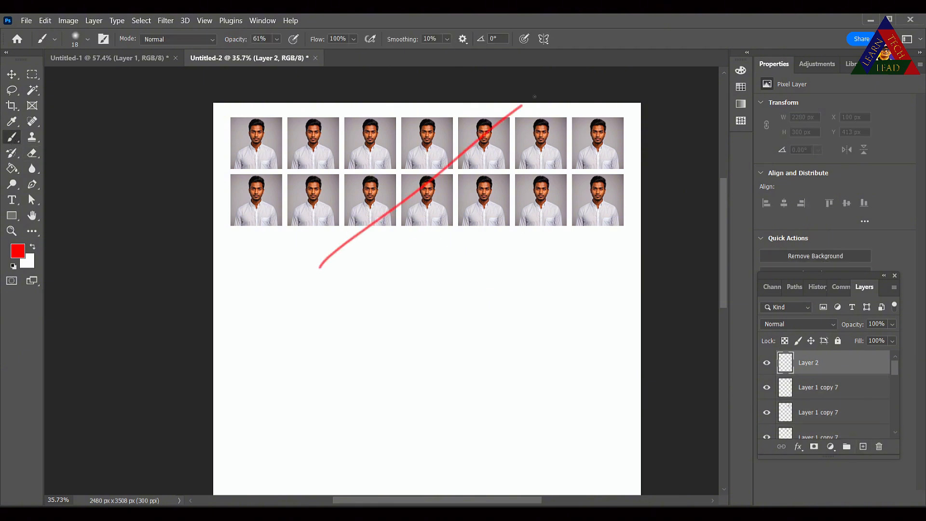
left_click_drag(311, 132, 582, 248)
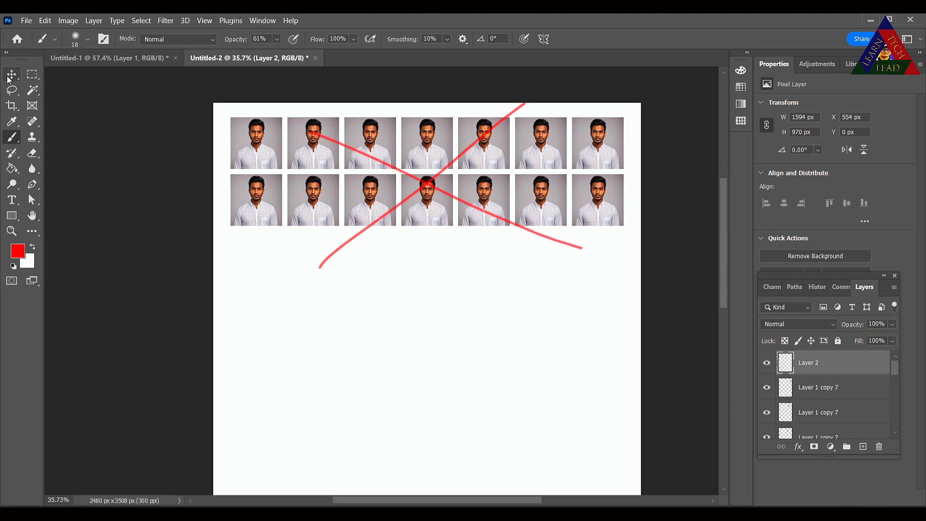
- Switch to the single-photo document and deselect the photo
key("v")
left_click(100, 61)
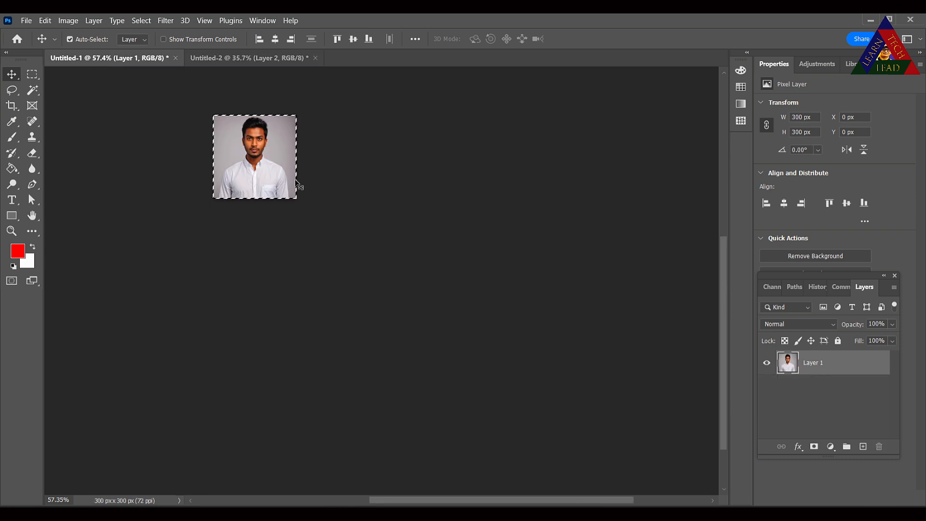
key("ctrl+d")
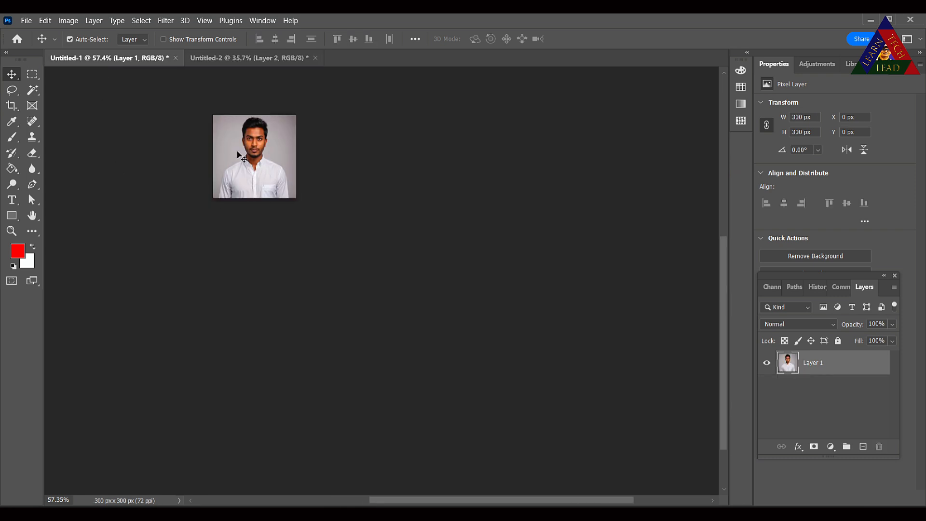
scroll(238, 155, "up", 5)
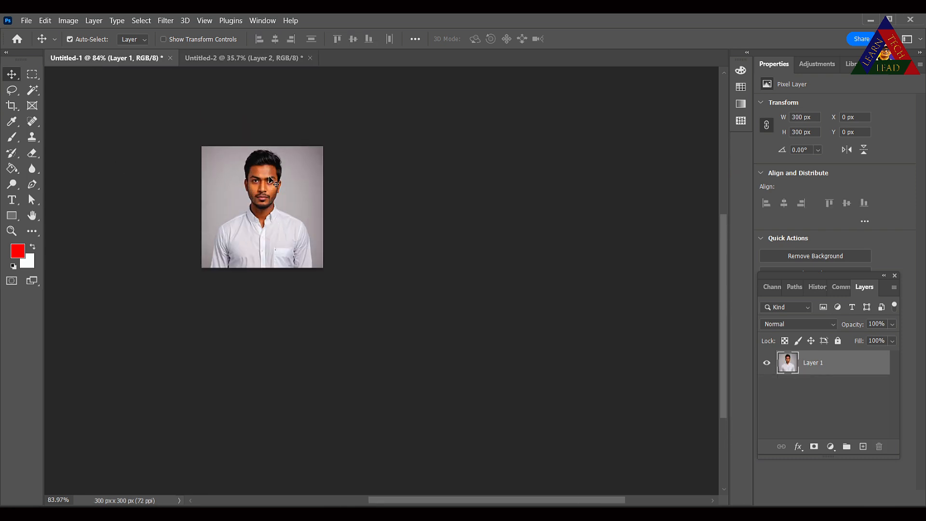
scroll(271, 222, "up", 1)
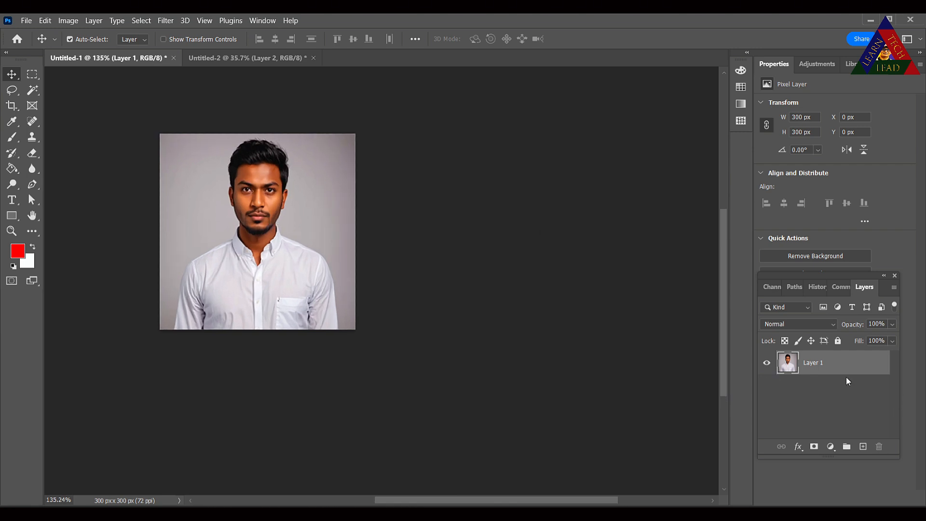
- Add an 8 px inside white Stroke layer style to the photo layer
left_click(799, 449)
left_click(819, 360)
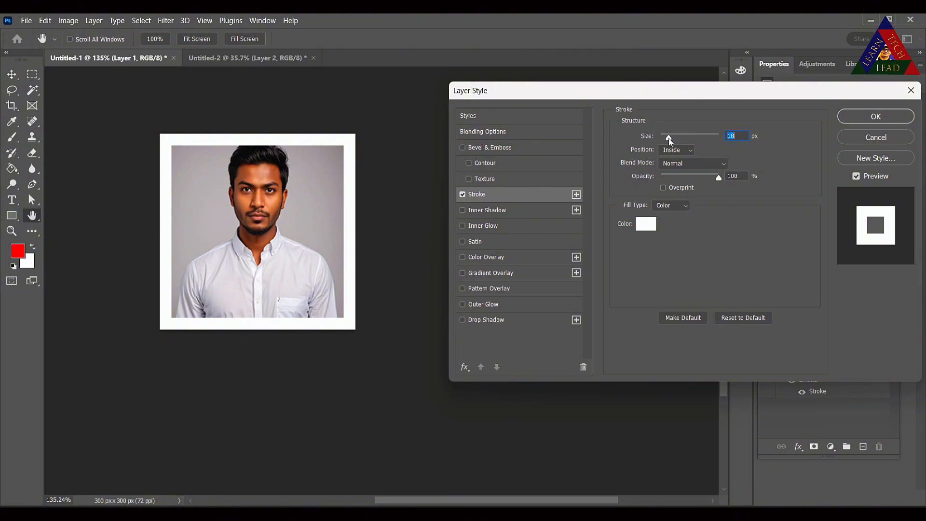
left_click_drag(669, 138, 666, 138)
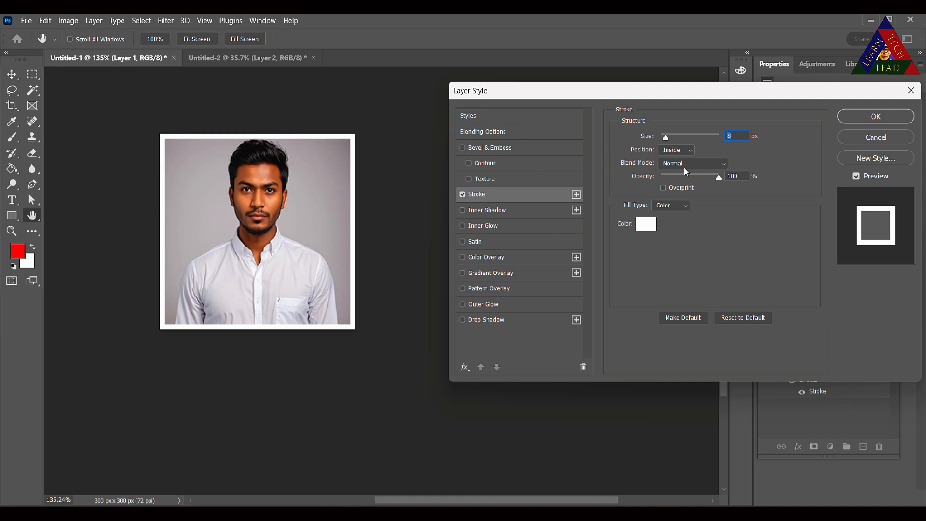
left_click(673, 151)
left_click(646, 225)
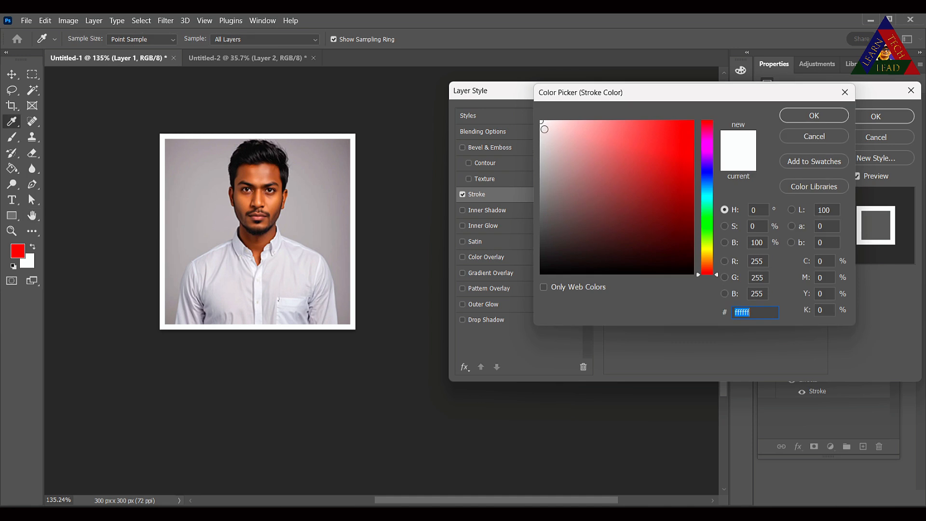
left_click(818, 116)
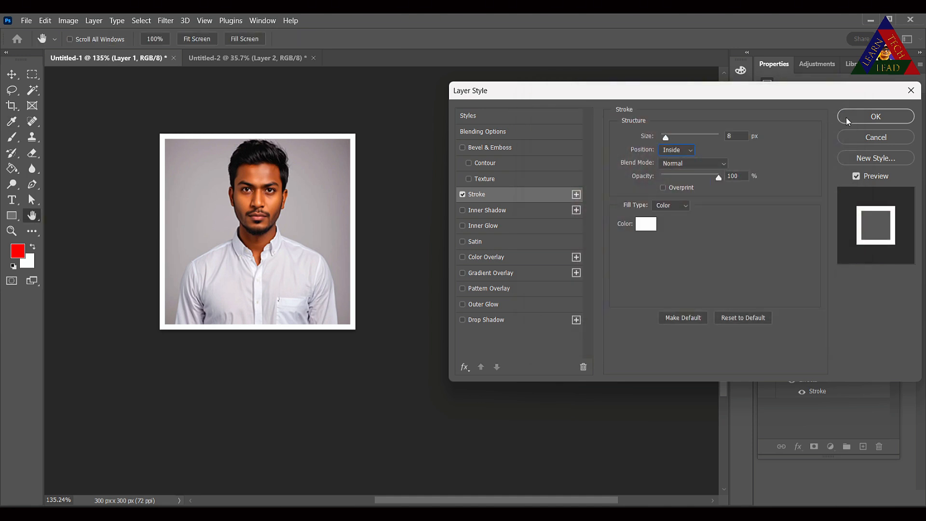
left_click(877, 116)
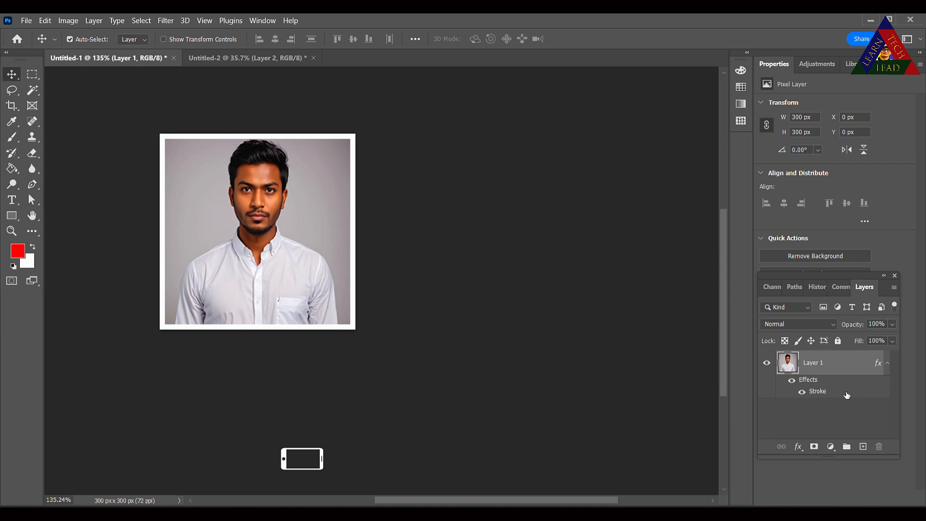
- Define the bordered photo as a pattern named 2
left_click(45, 20)
left_click(78, 342)
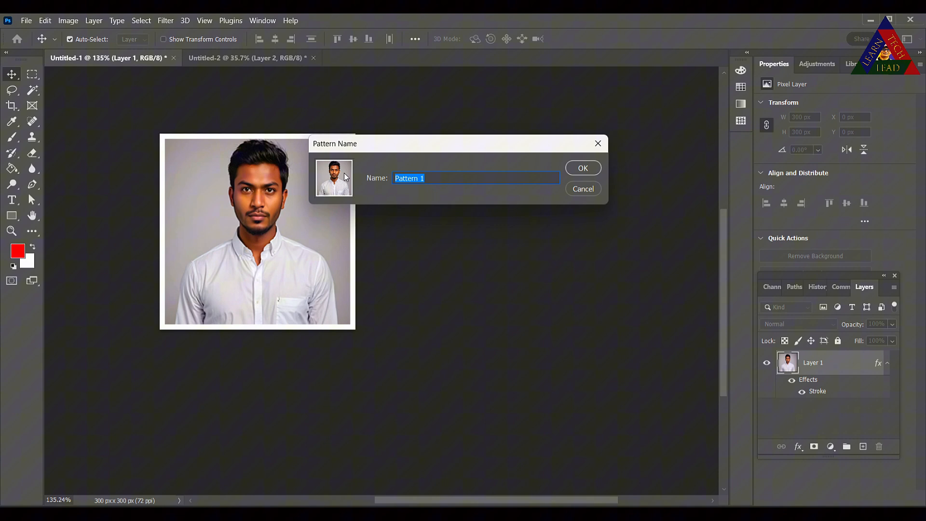
type("2")
left_click(583, 169)
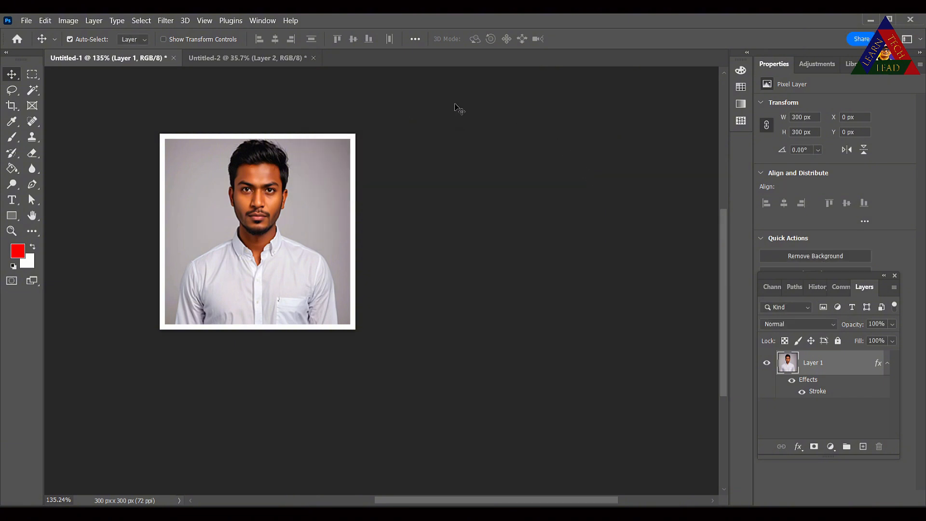
- Create a new A4 print document at 300 ppi with its size units set to inches
left_click(26, 21)
left_click(32, 31)
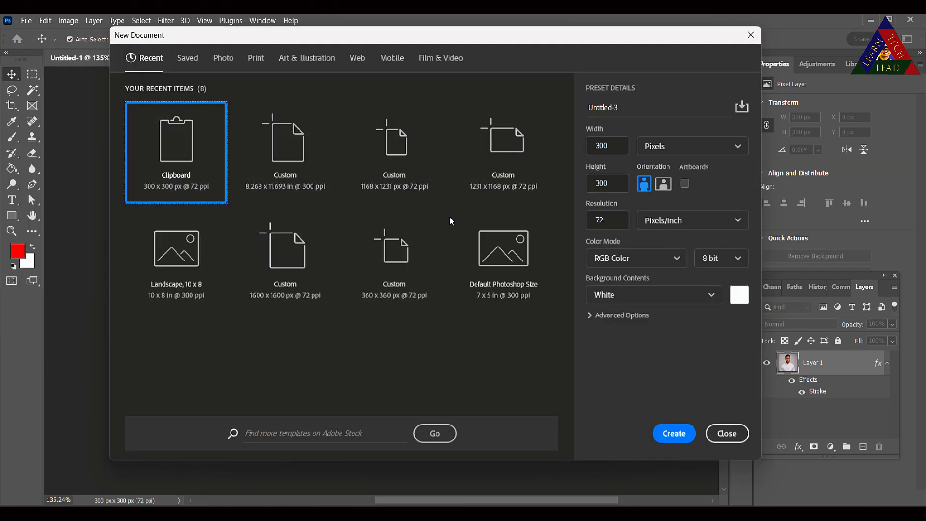
left_click(256, 59)
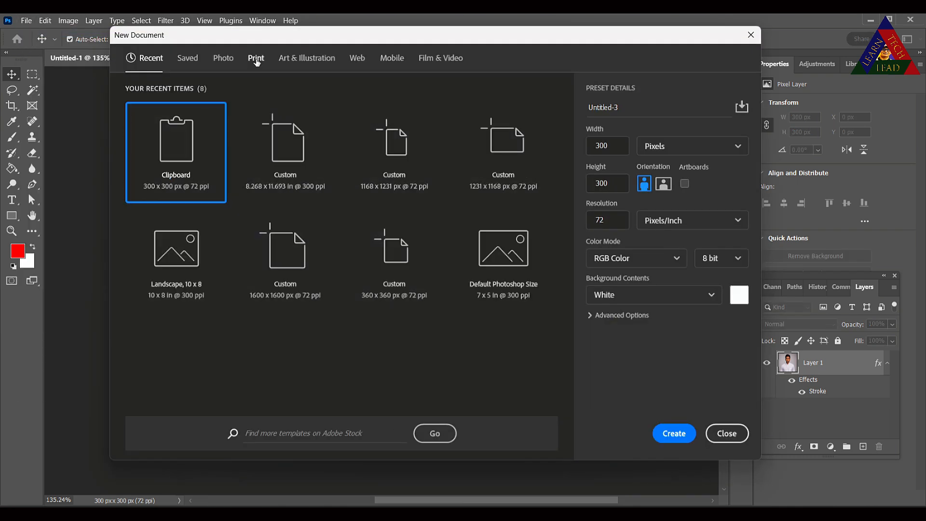
left_click(496, 138)
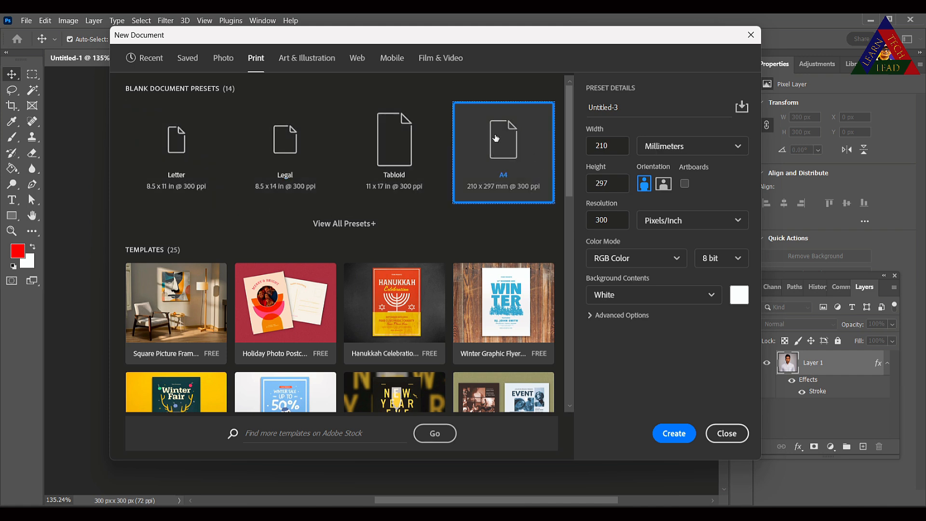
left_click(640, 144)
left_click(658, 186)
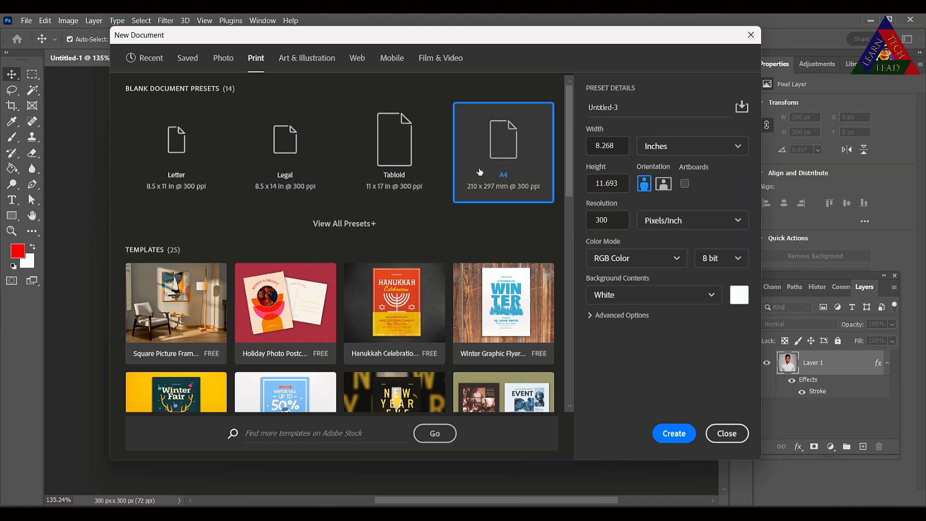
left_click(671, 434)
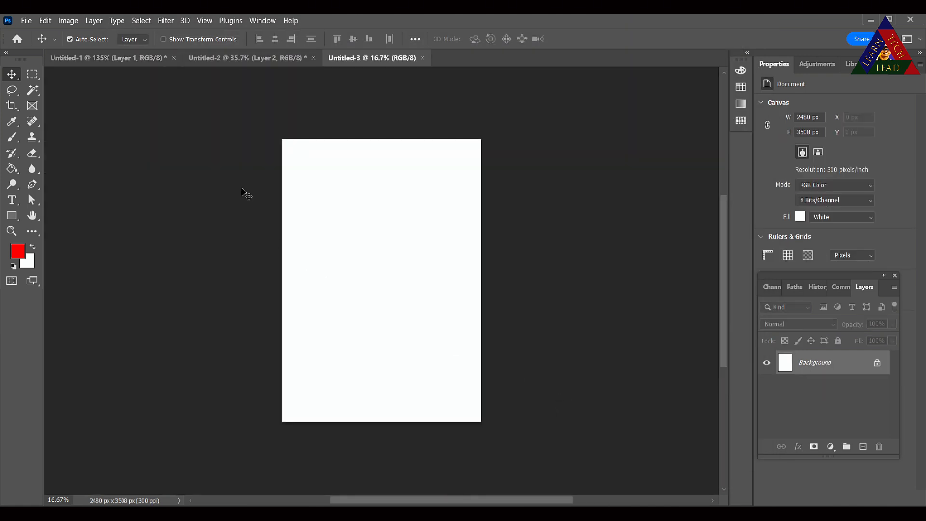
- Add a Pattern Fill layer to the new document using the bordered photo pattern
scroll(355, 213, "up", 3)
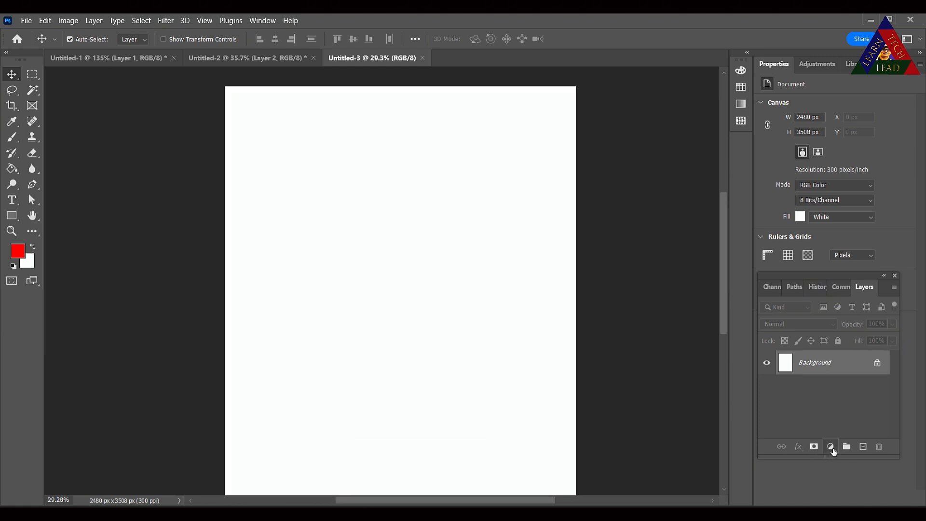
left_click(830, 449)
left_click(864, 259)
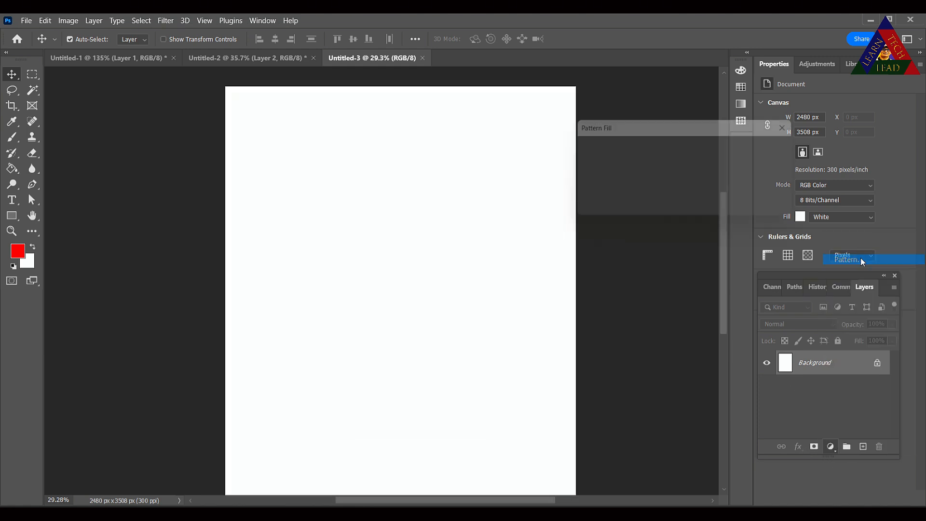
left_click(618, 162)
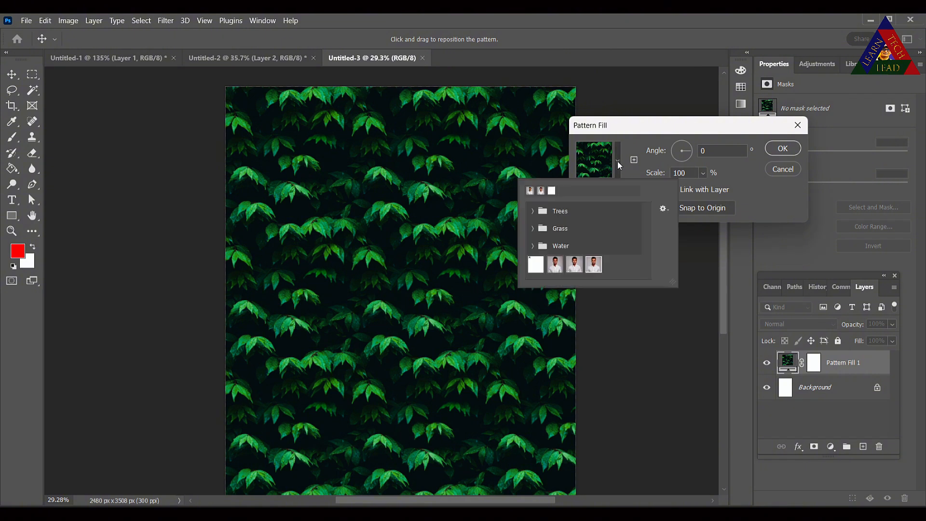
left_click(593, 269)
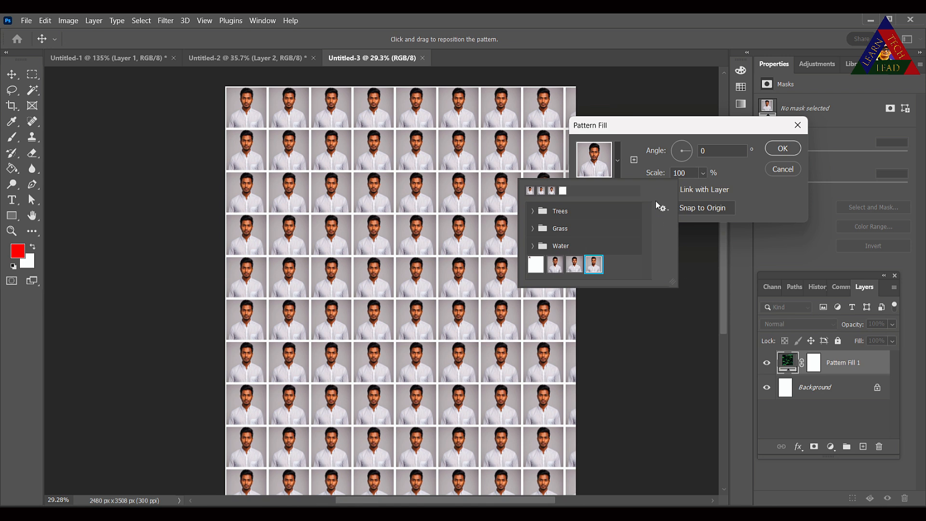
- Set the pattern scale to 166% and confirm the Pattern Fill
left_click(703, 173)
mouse_move(710, 190)
left_mouse_down()
mouse_move(726, 189)
mouse_move(710, 189)
left_mouse_up()
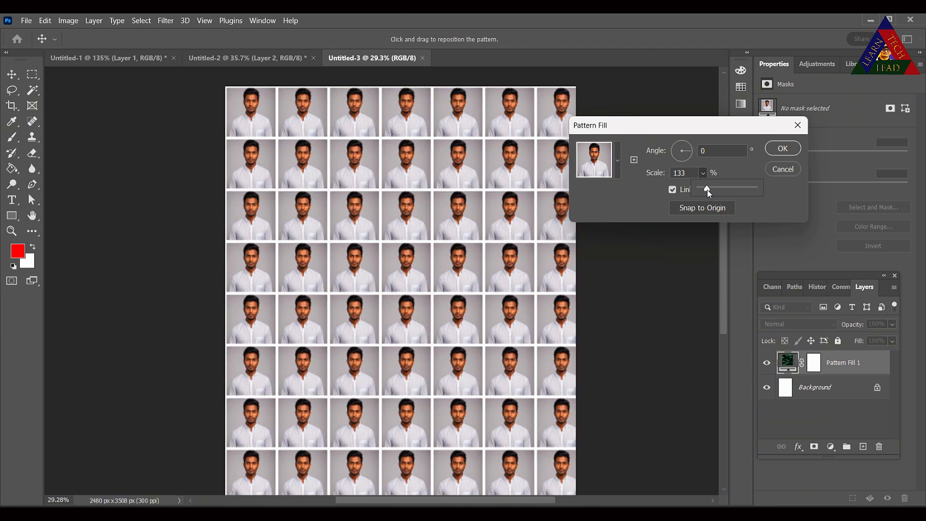
left_click_drag(708, 191, 708, 191)
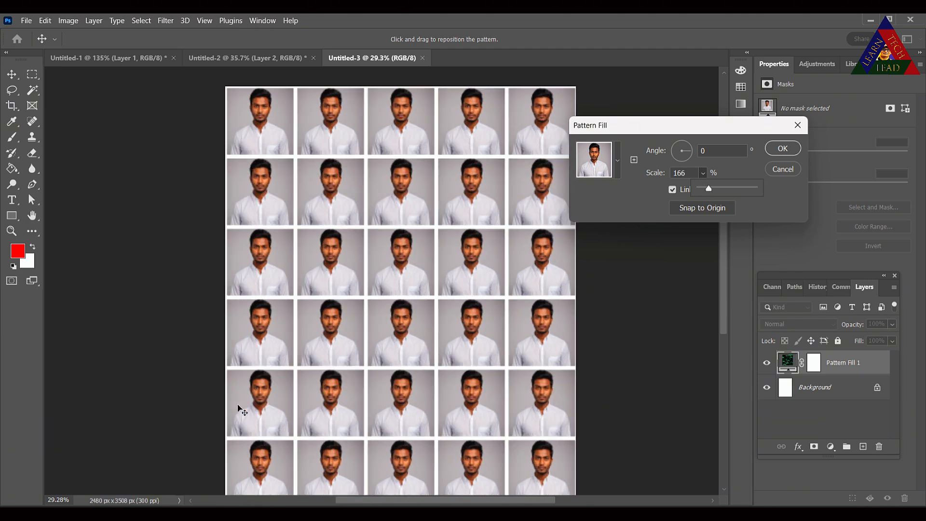
scroll(502, 377, "down", 2)
scroll(493, 384, "down", 2)
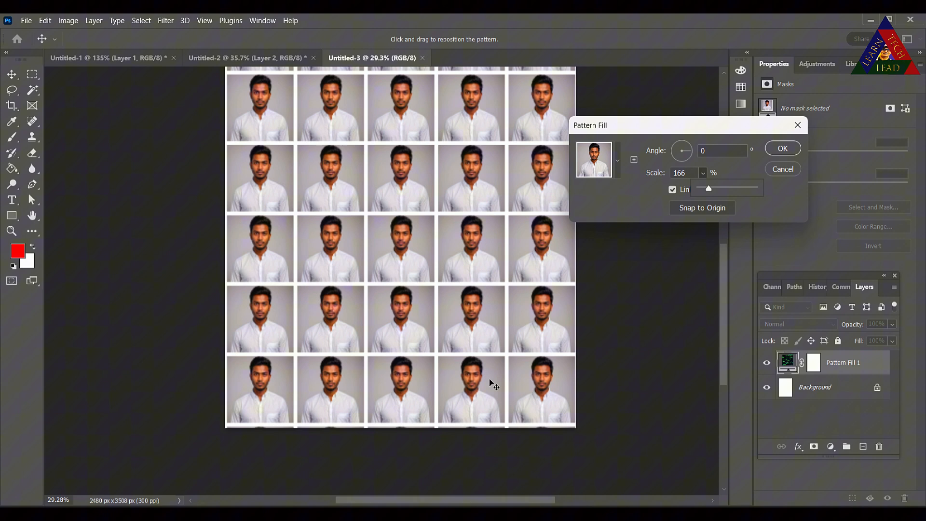
scroll(494, 384, "up", 8)
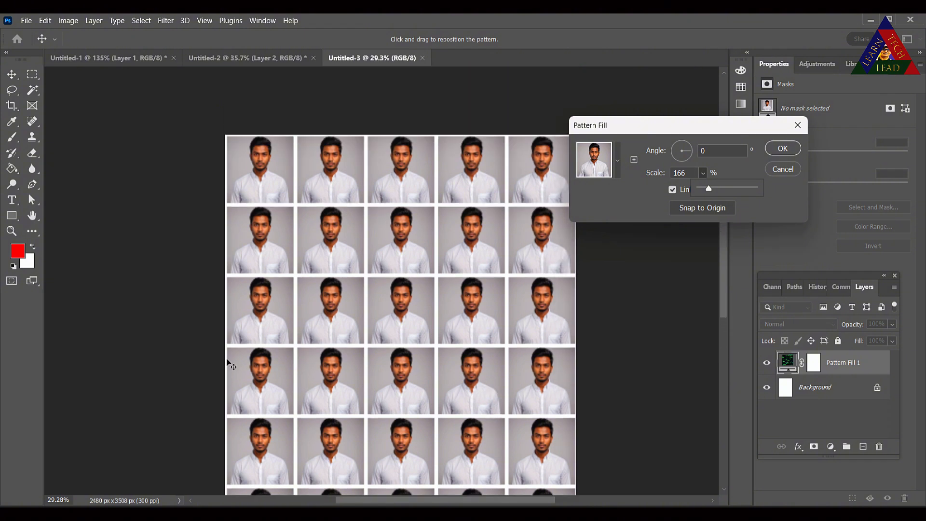
left_click(783, 148)
- Add a new blank layer above the pattern fill and set up a 25 px hard Eraser
scroll(565, 297, "down", 1)
scroll(567, 299, "down", 1)
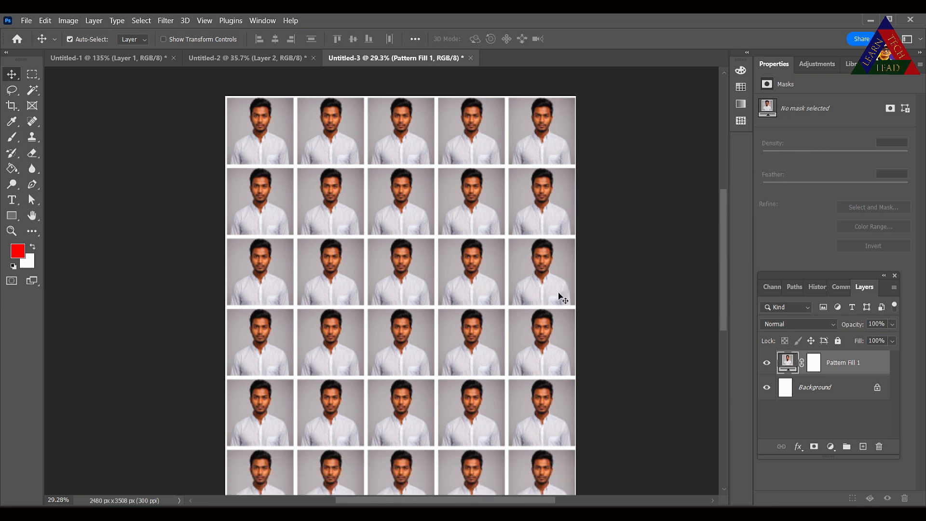
left_click(12, 137)
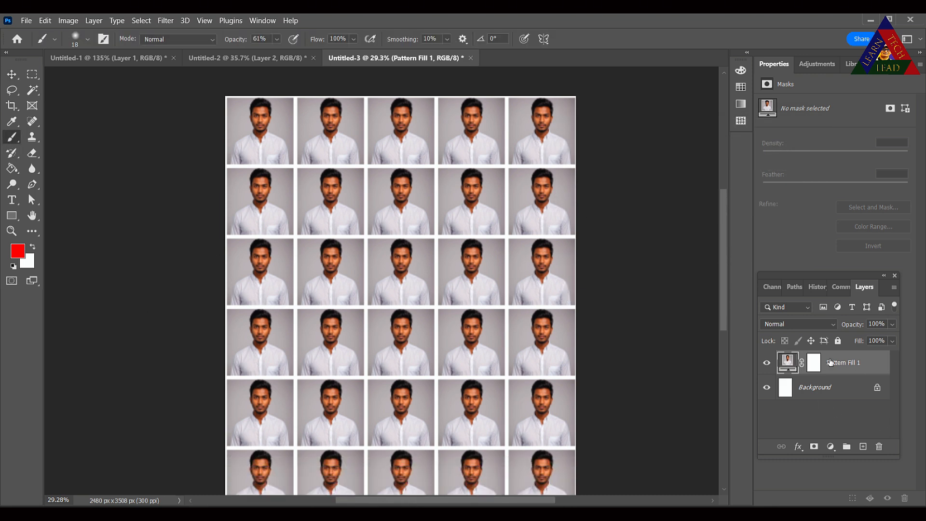
left_click(864, 447)
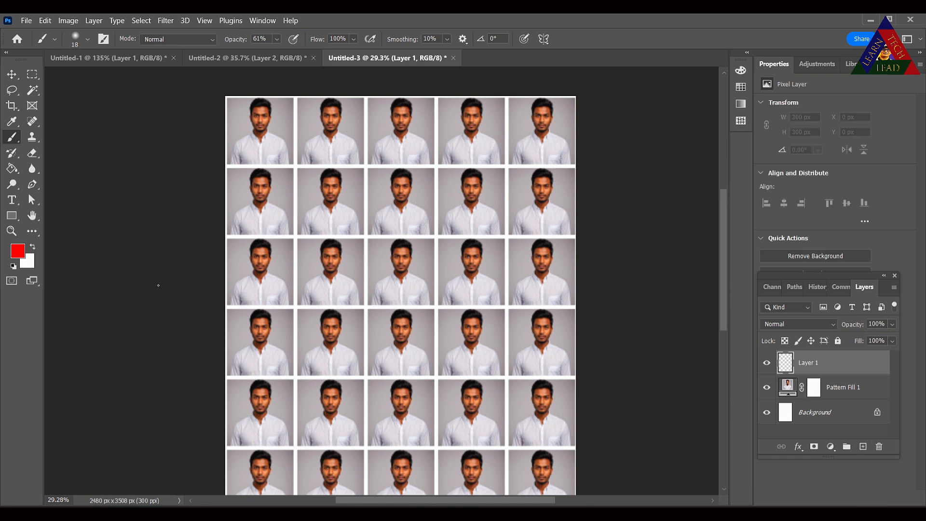
left_click(88, 40)
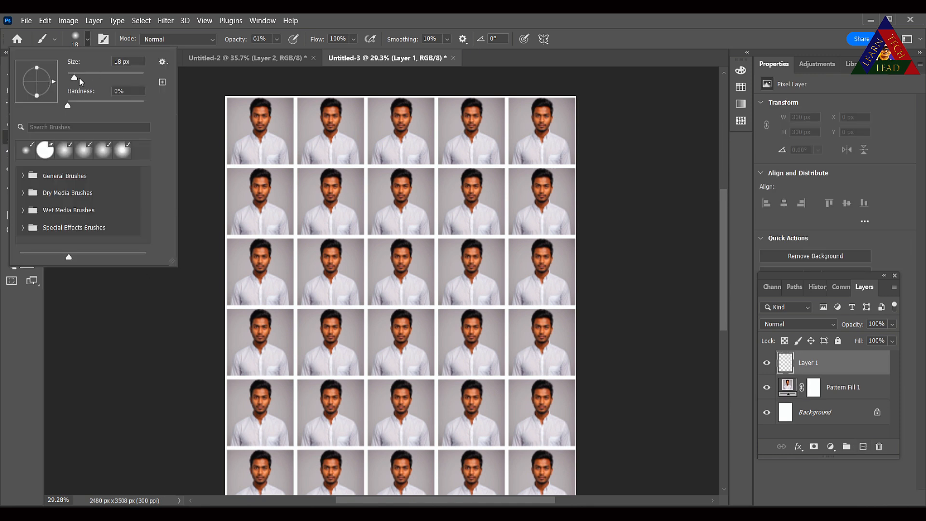
left_click_drag(75, 80, 85, 83)
key("e")
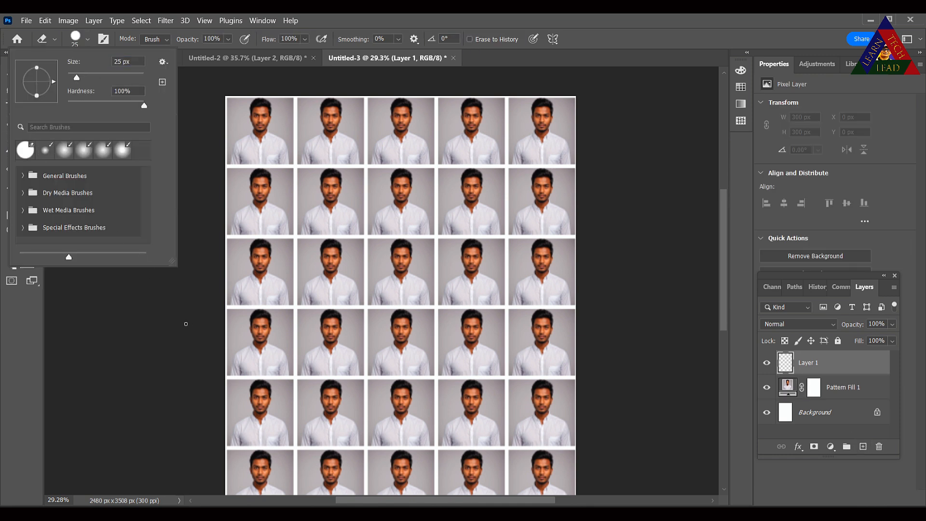
left_click(151, 356)
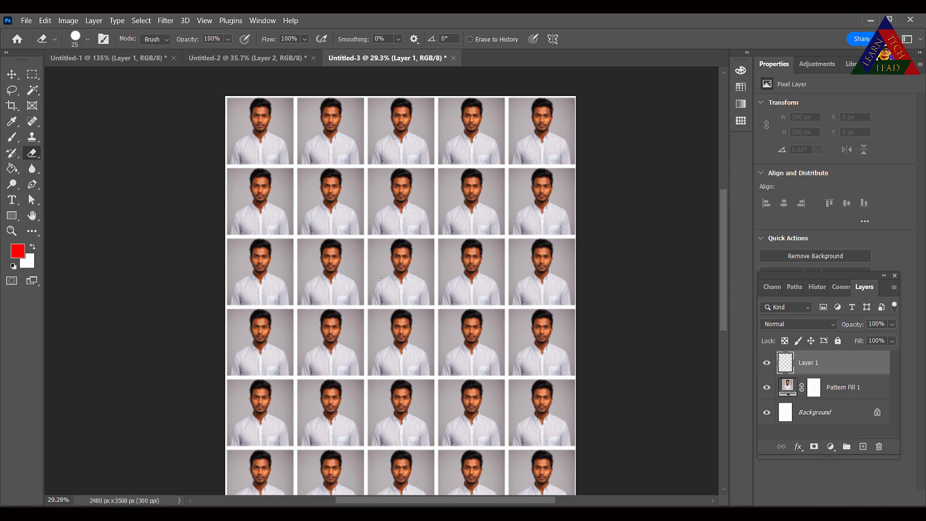
- Lasso-select the woman's hair around her head, excluding the face
left_click(11, 138)
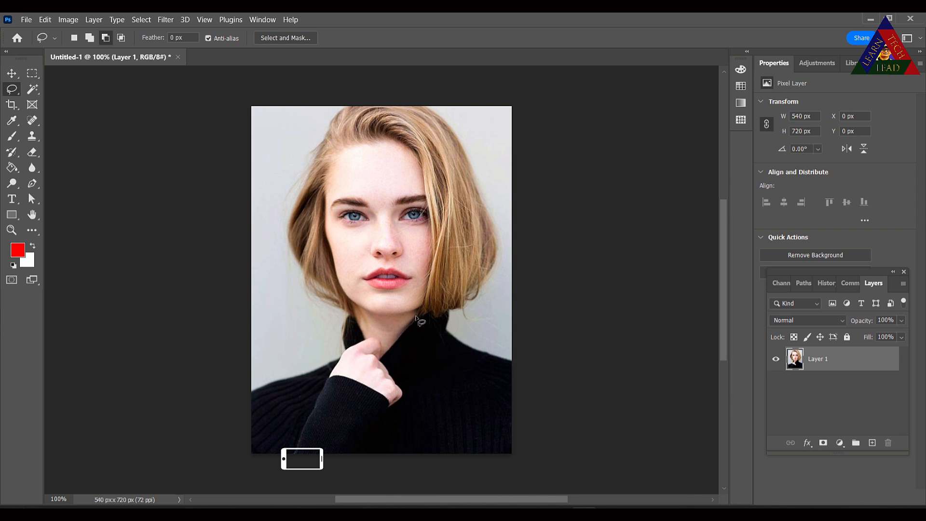
left_click_drag(416, 317, 463, 313)
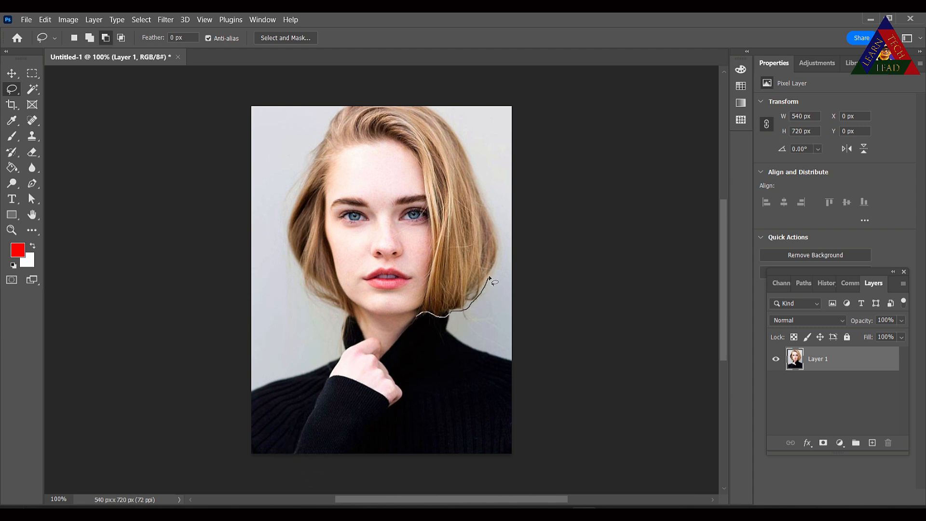
mouse_move(489, 278)
left_mouse_down()
mouse_move(499, 250)
mouse_move(492, 215)
left_mouse_up()
mouse_move(466, 149)
left_mouse_down()
mouse_move(448, 119)
mouse_move(417, 105)
mouse_move(338, 108)
mouse_move(325, 119)
mouse_move(286, 198)
mouse_move(282, 246)
mouse_move(308, 299)
mouse_move(352, 314)
mouse_move(328, 204)
left_mouse_up()
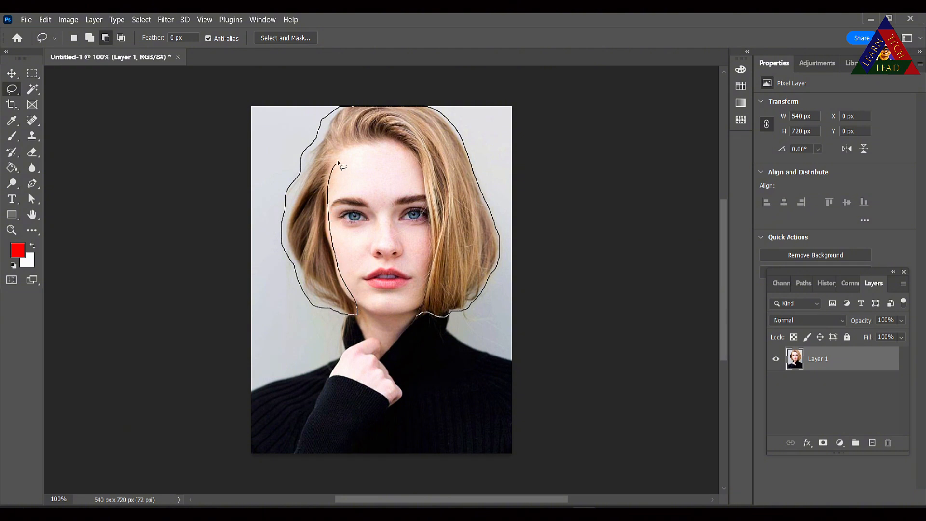
left_click_drag(337, 162, 376, 142)
left_click_drag(422, 192, 425, 220)
mouse_move(428, 261)
left_mouse_down()
mouse_move(415, 317)
mouse_move(424, 321)
left_mouse_up()
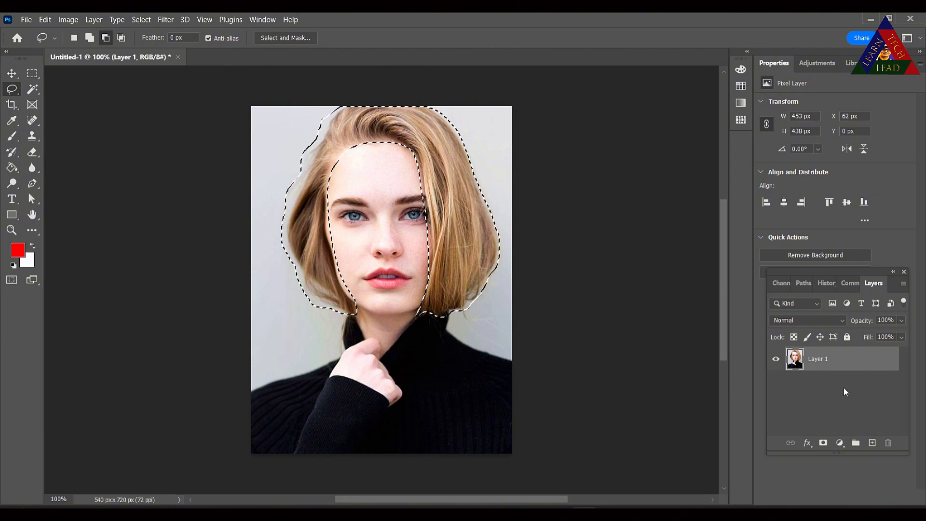
- Open Select and Mask and brush along the hair's outer edges with the Refine Edge brush
left_click(283, 38)
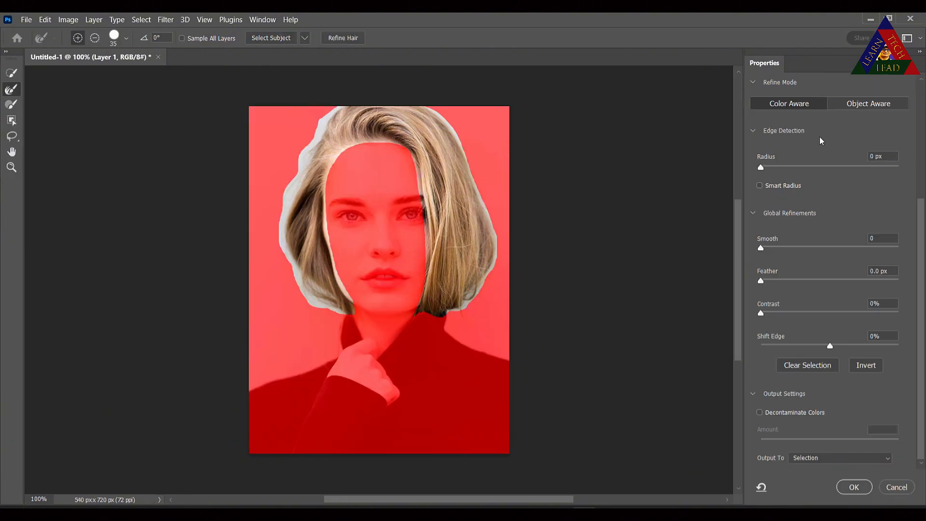
scroll(814, 154, "up", 9)
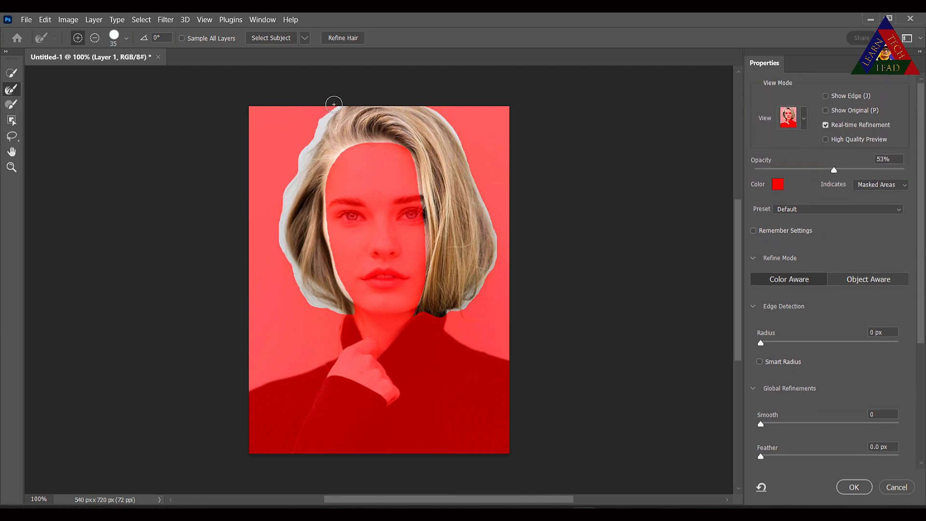
mouse_move(318, 119)
left_mouse_down()
mouse_move(281, 195)
mouse_move(281, 263)
left_mouse_up()
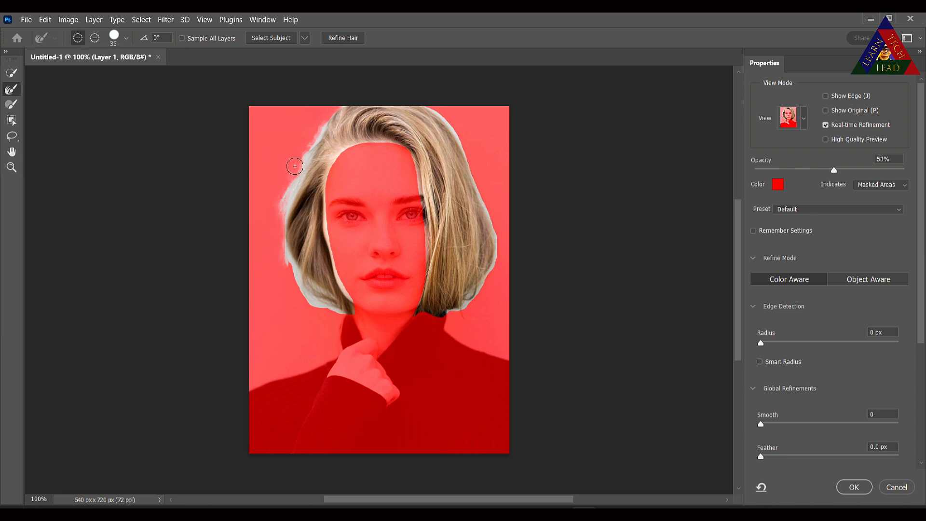
mouse_move(276, 220)
left_mouse_down()
mouse_move(304, 300)
mouse_move(360, 326)
mouse_move(362, 300)
mouse_move(343, 278)
mouse_move(329, 229)
mouse_move(330, 181)
mouse_move(345, 152)
mouse_move(396, 146)
mouse_move(413, 167)
mouse_move(424, 244)
mouse_move(412, 316)
mouse_move(469, 309)
mouse_move(496, 249)
mouse_move(472, 171)
mouse_move(436, 115)
mouse_move(388, 103)
left_mouse_up()
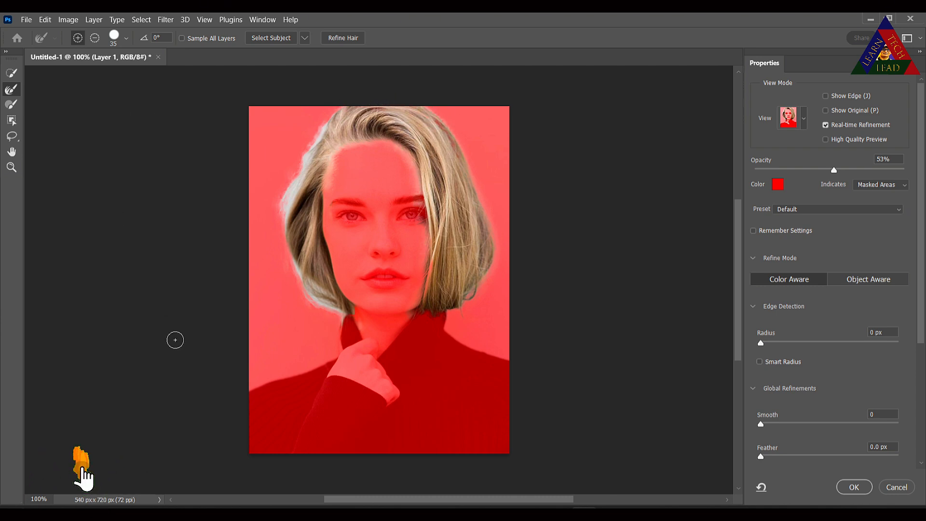
- Enable Decontaminate Colors and output the refined hair as a new layer with layer mask
scroll(815, 462, "down", 5)
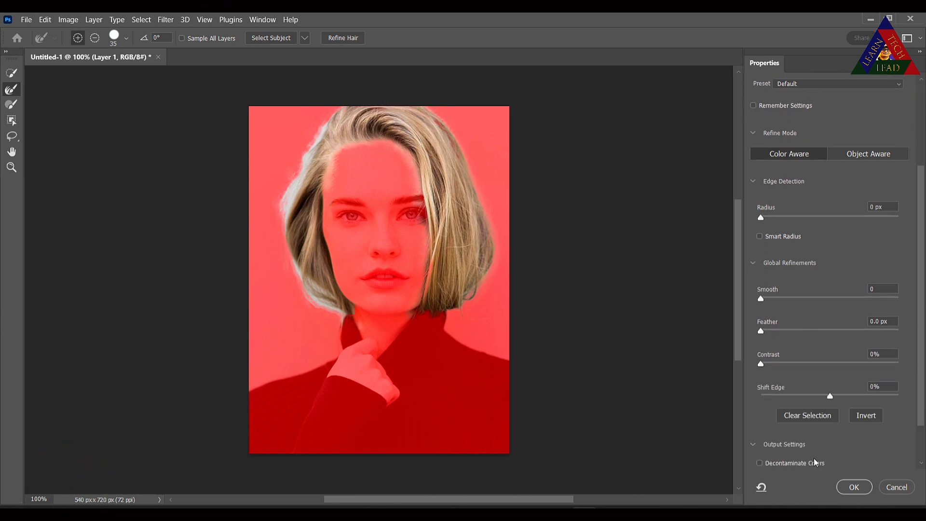
scroll(815, 462, "down", 2)
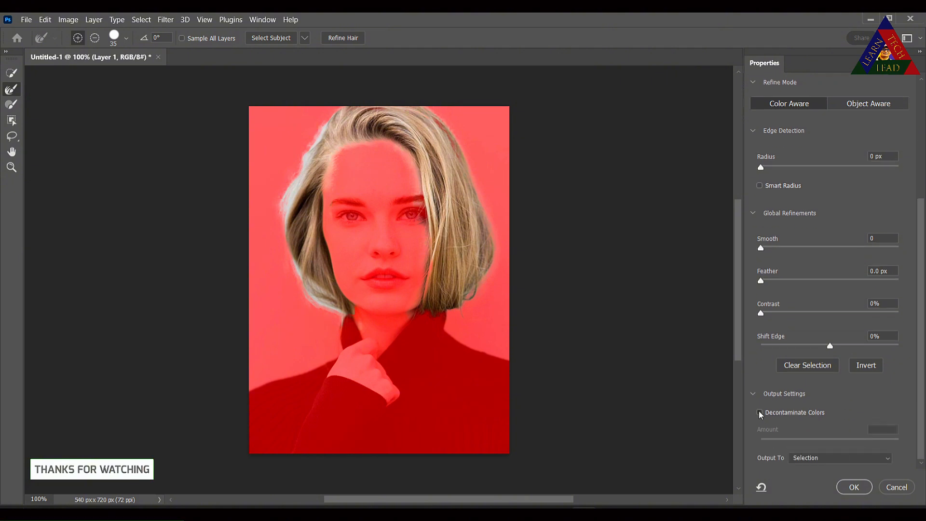
left_click(760, 413)
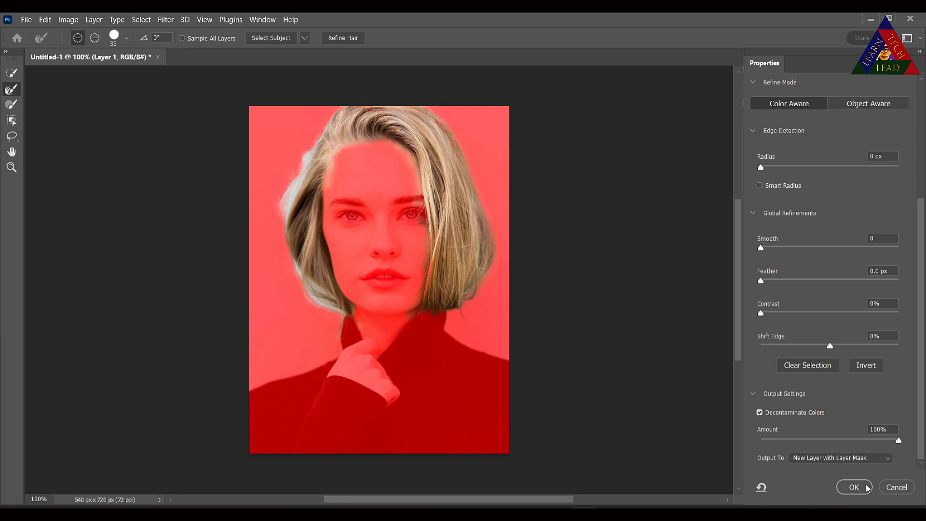
left_click(846, 487)
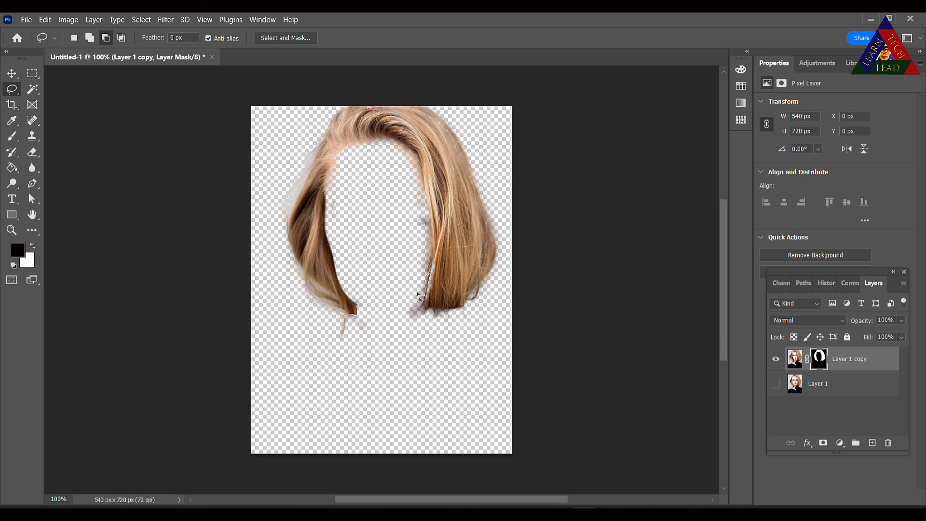
- Show the original photo layer and add a Hue/Saturation adjustment clipped to the hair copy layer
left_click(777, 385)
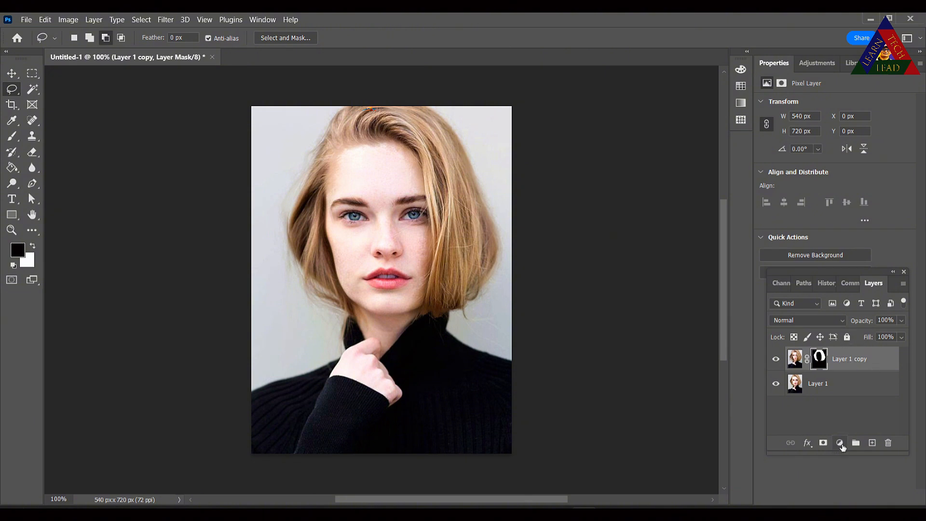
left_click(840, 443)
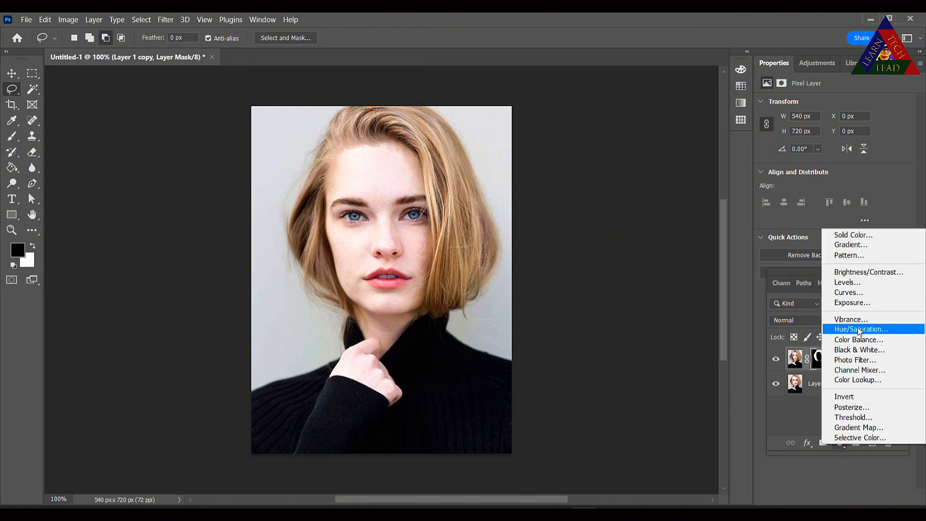
left_click(859, 330)
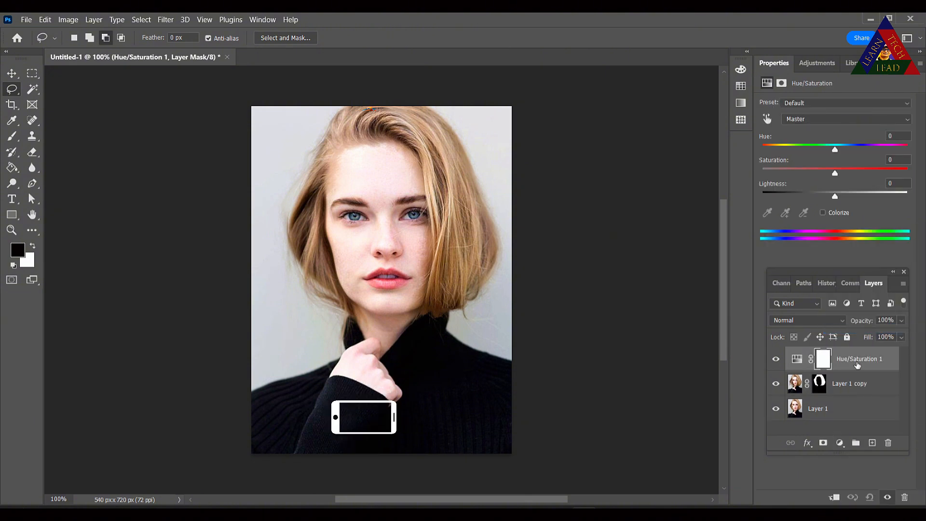
left_click(834, 498)
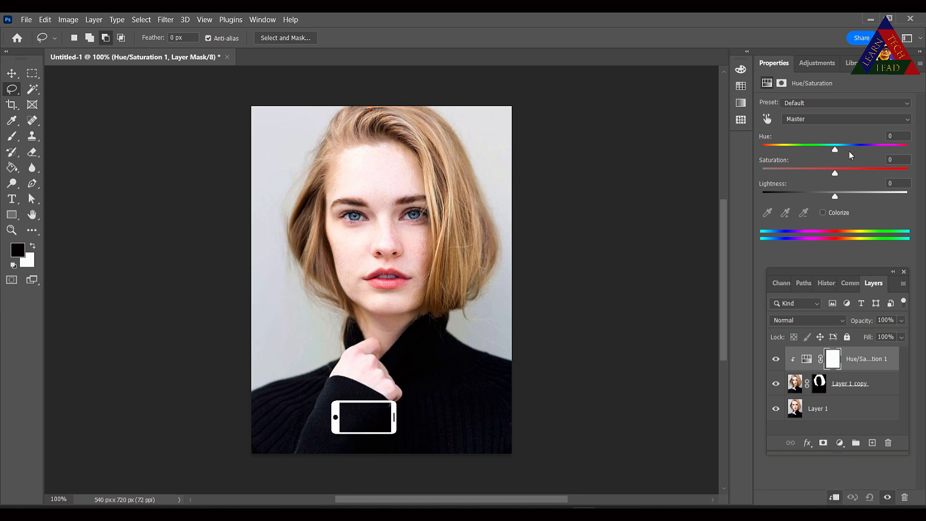
- Recolour the hair by setting Hue to -27, Saturation to +23 and Lightness to -2
left_click_drag(835, 150, 784, 150)
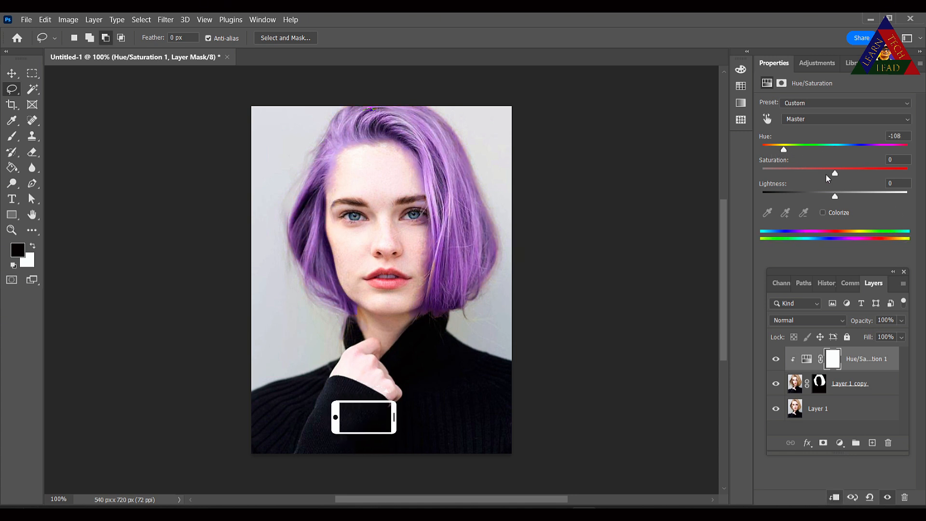
left_click_drag(835, 175, 836, 204)
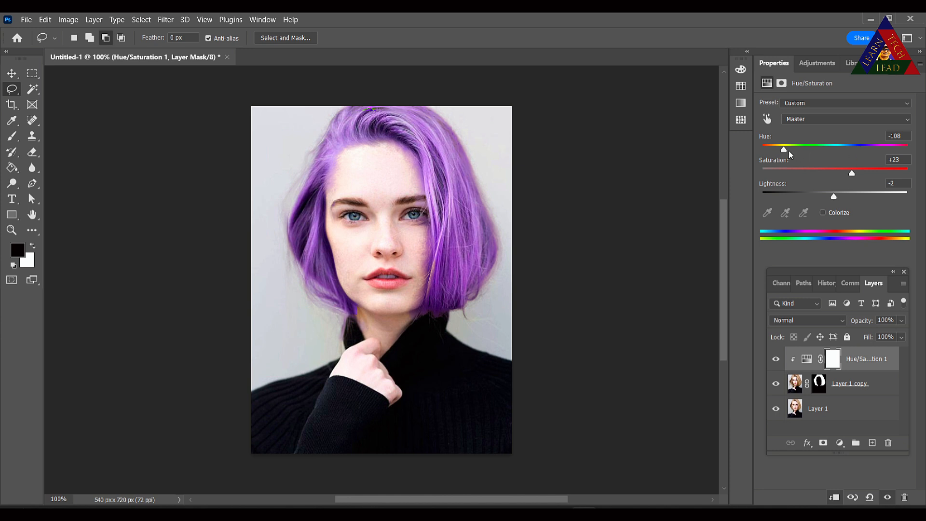
left_click_drag(784, 153, 817, 160)
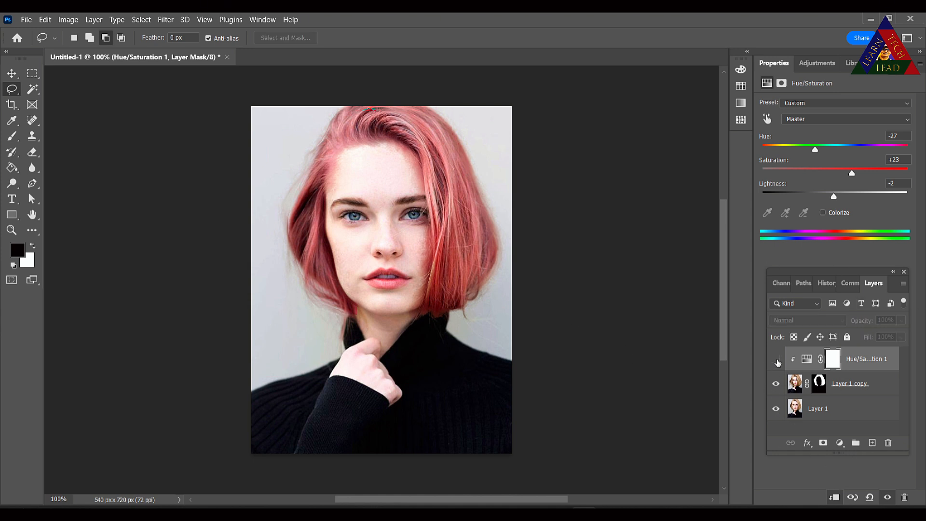
- Toggle the Hue/Saturation layer's visibility to compare the hair before and after
left_click(776, 360)
left_click(777, 360)
left_click(777, 360)
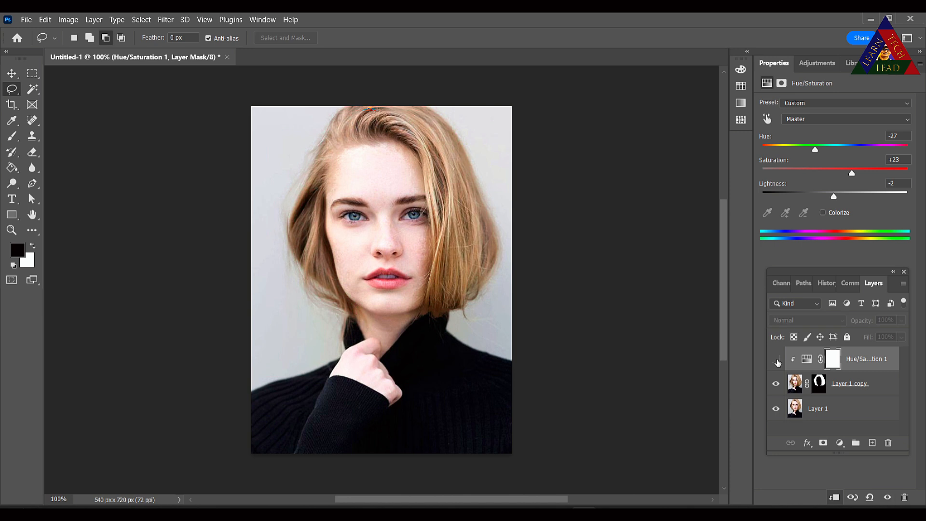
left_click(777, 360)
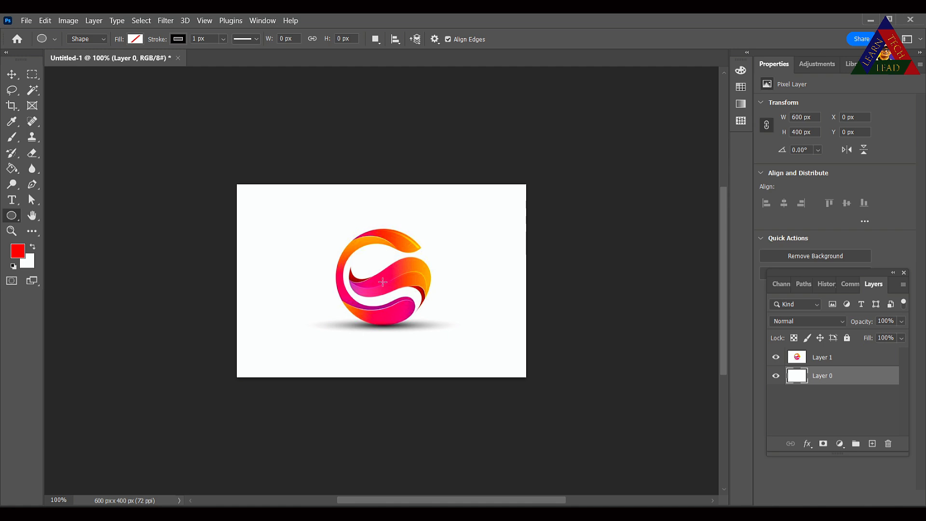
- In the logo document, draw a circle about 272 px across around the logo with the Ellipse tool
left_click_drag(383, 282, 456, 352)
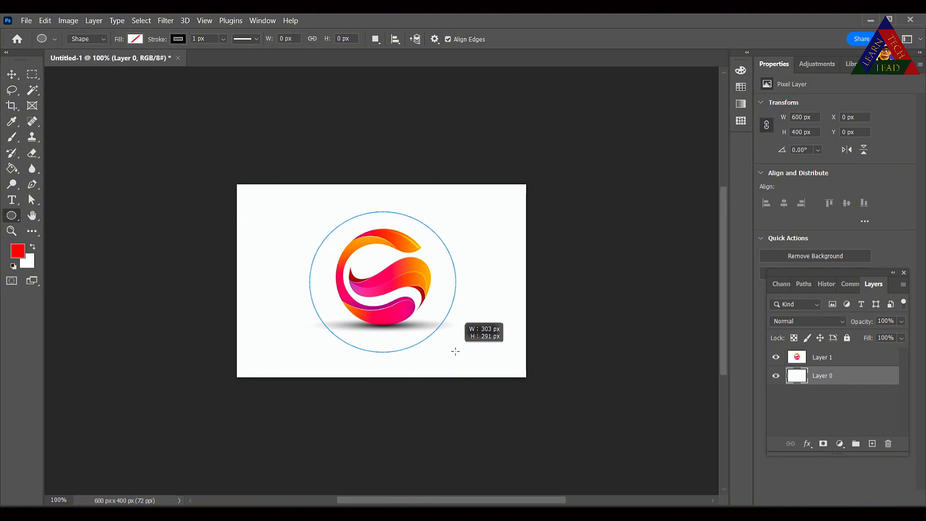
mouse_move(456, 352)
left_mouse_down()
mouse_move(445, 343)
mouse_move(458, 347)
left_mouse_up()
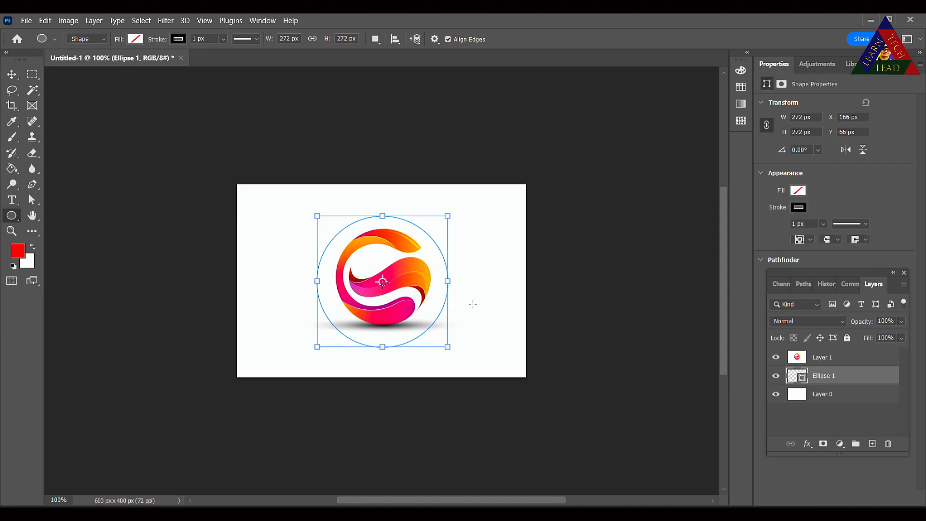
- Add red text along the circle's path, commit it, and move the text layer above the logo layer
key("t")
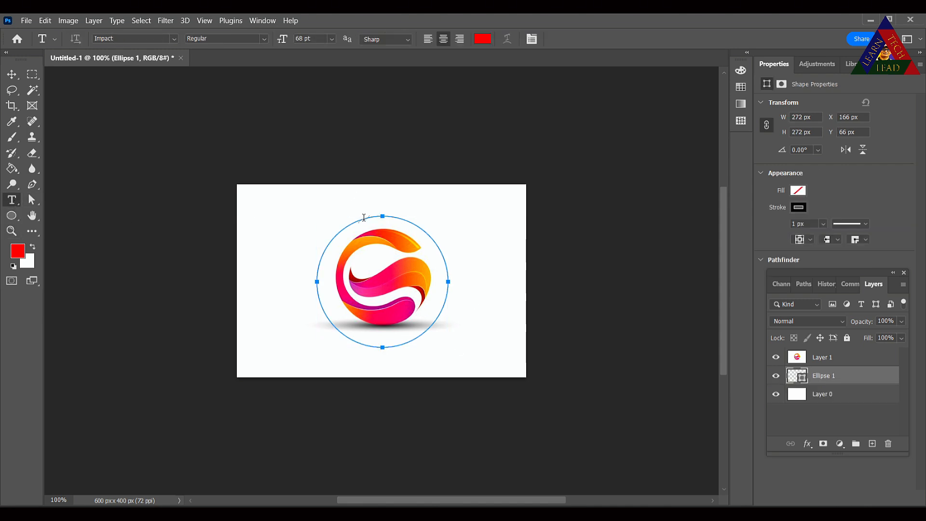
left_click(365, 218)
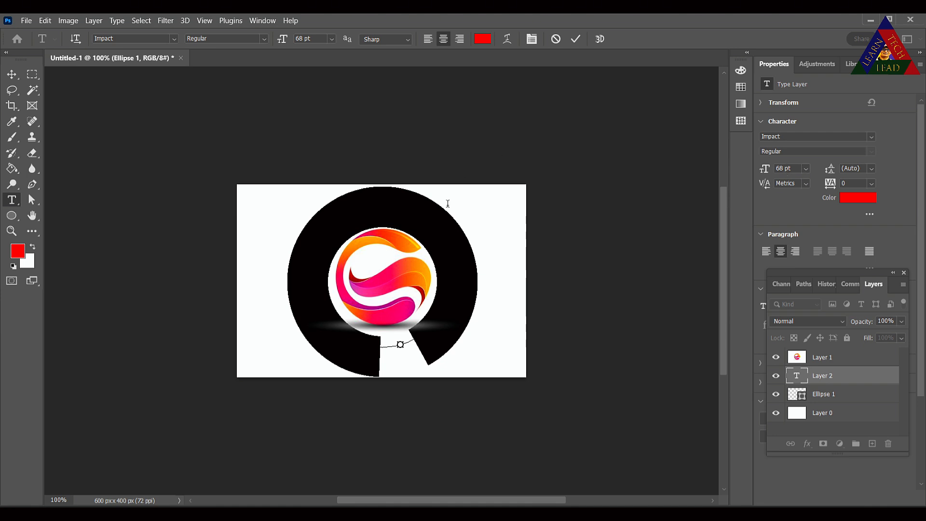
left_click(482, 39)
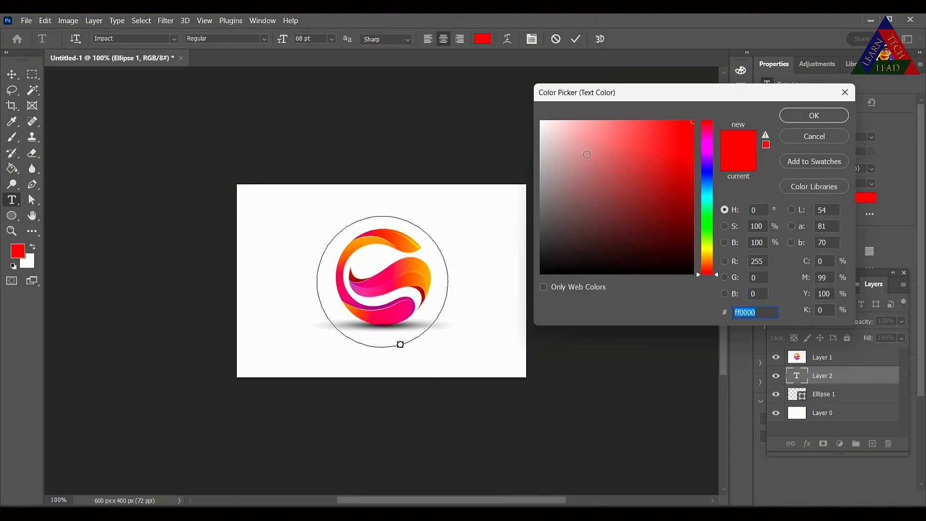
left_click_drag(570, 141, 704, 121)
left_click(811, 117)
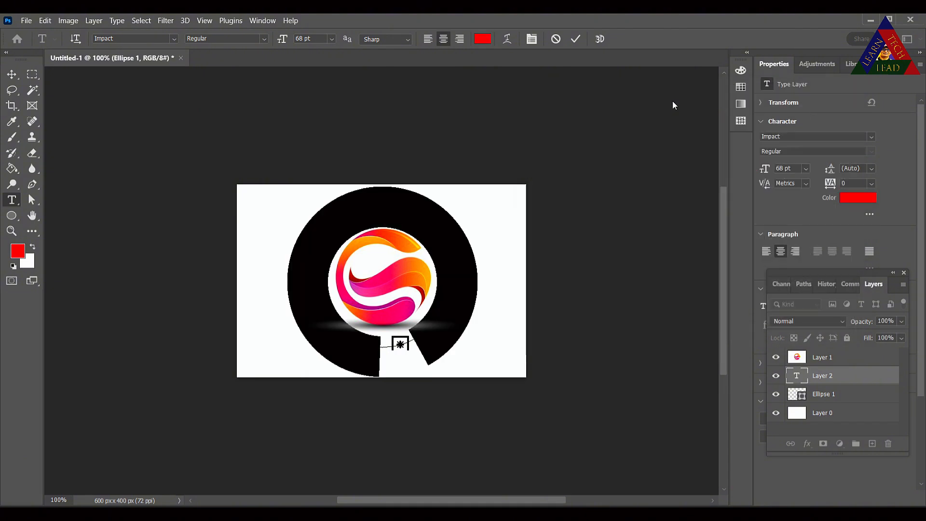
left_click(576, 40)
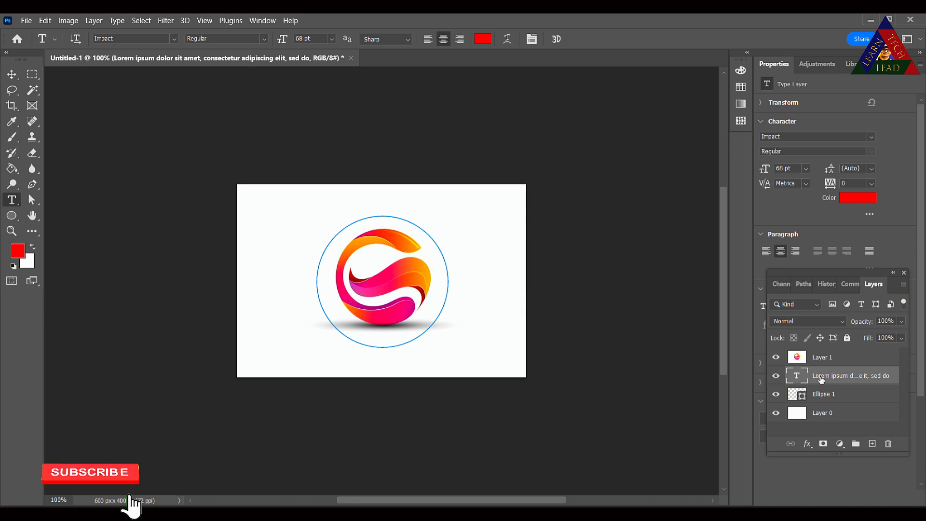
left_click_drag(823, 380, 822, 356)
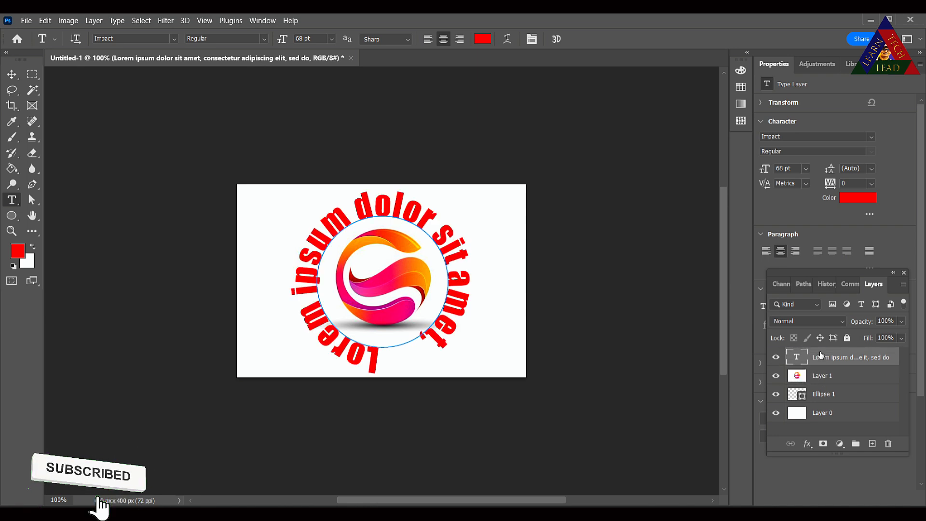